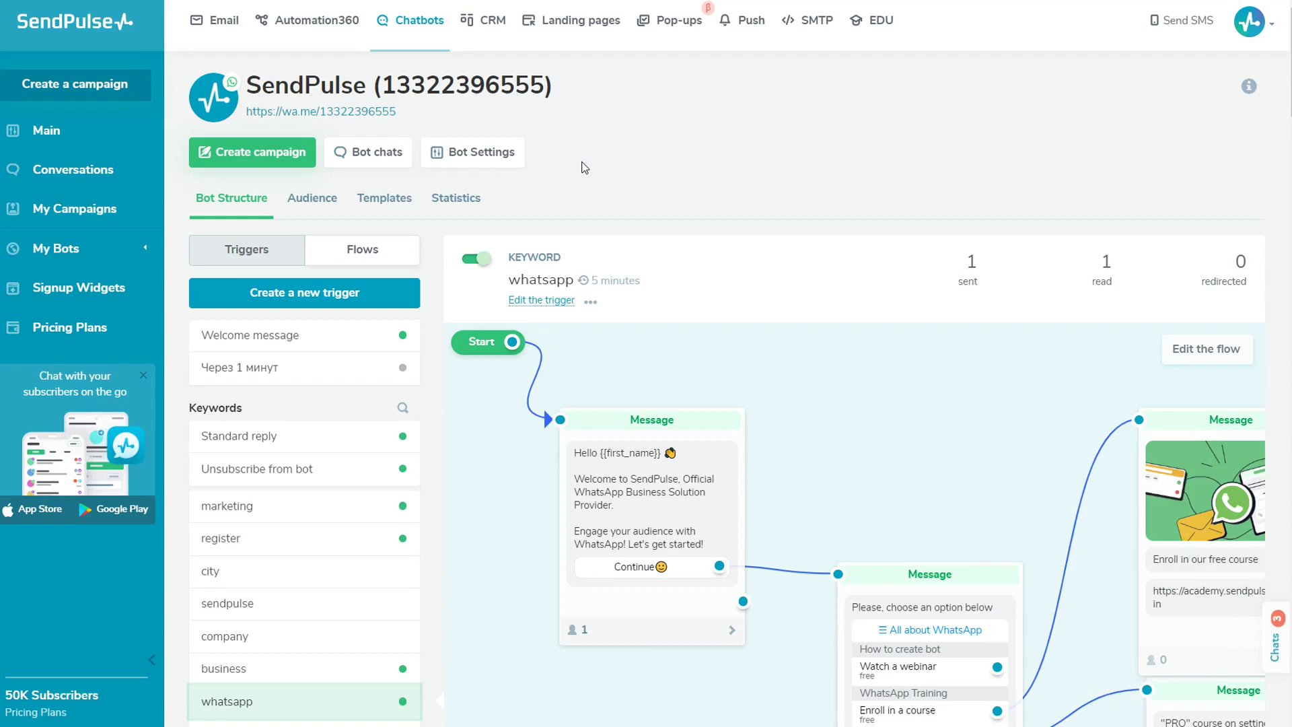
# - Open the WhatsApp bot's settings to view its general business profile
pyautogui.click(502, 159)
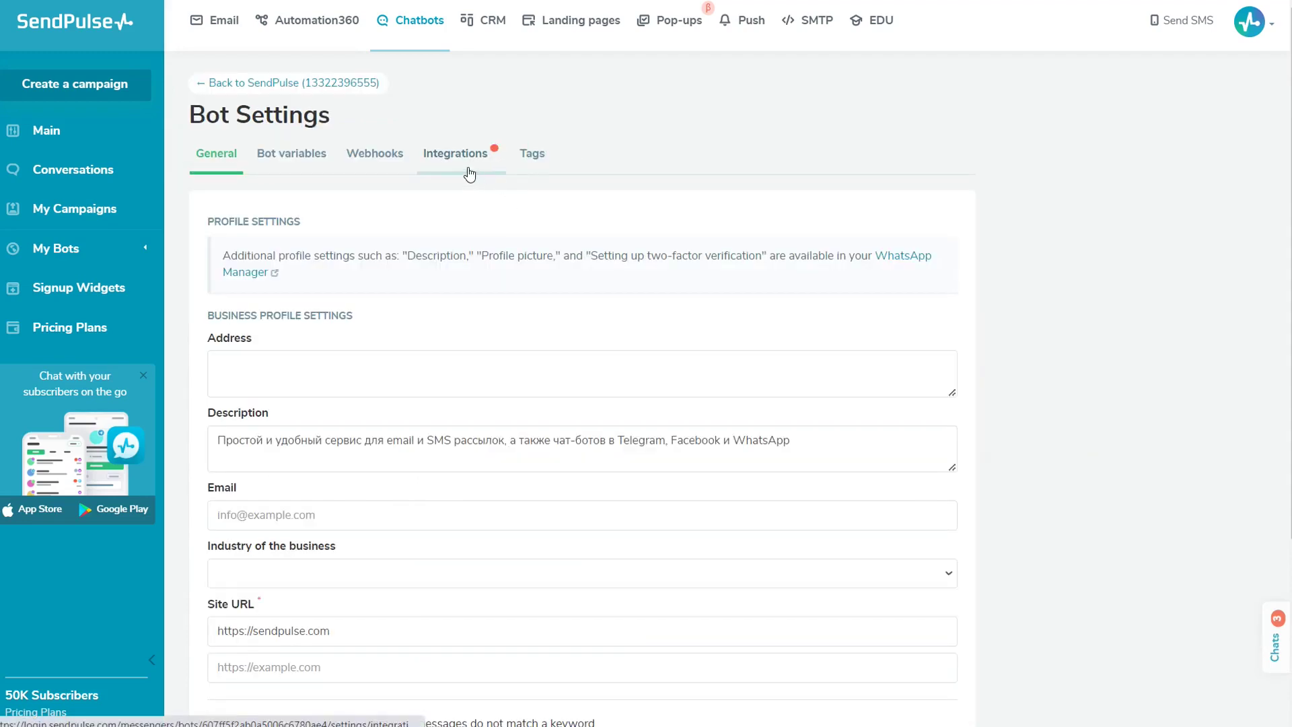
# - Enable the OpenAI (ChatGPT) integration from the bot's integrations list and reopen its settings form
pyautogui.click(457, 166)
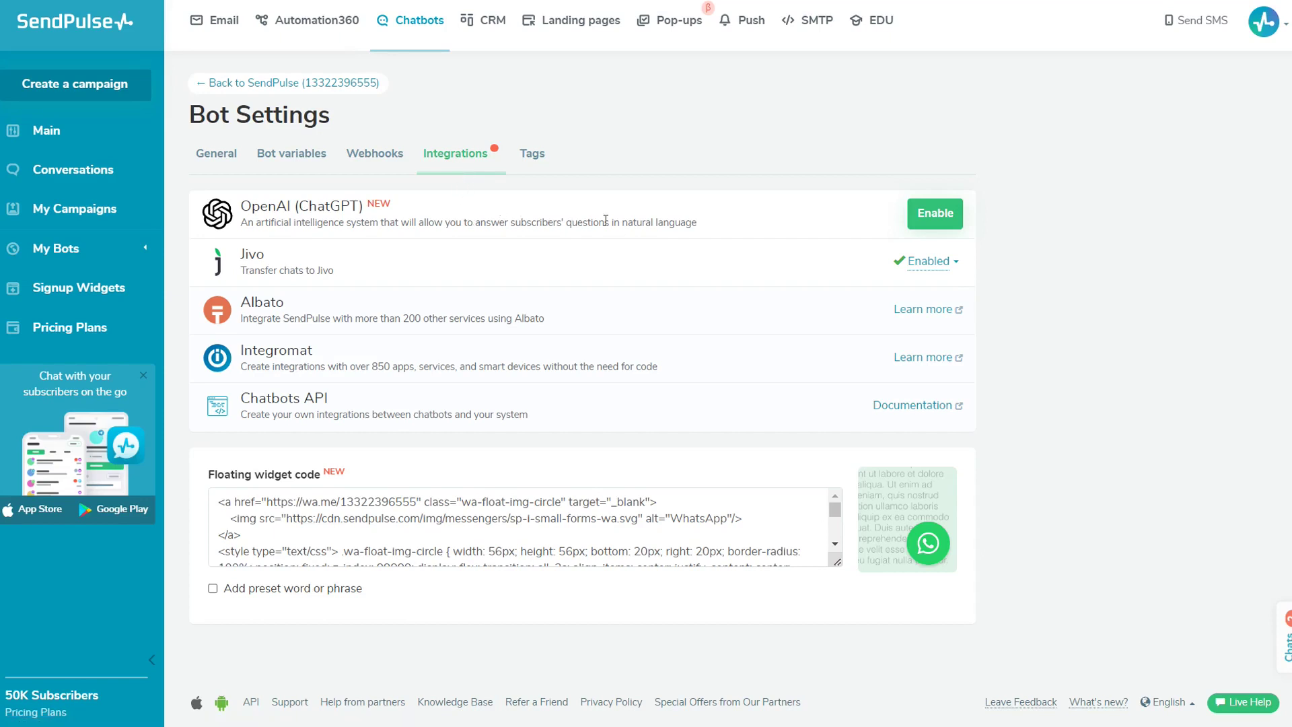
pyautogui.click(937, 226)
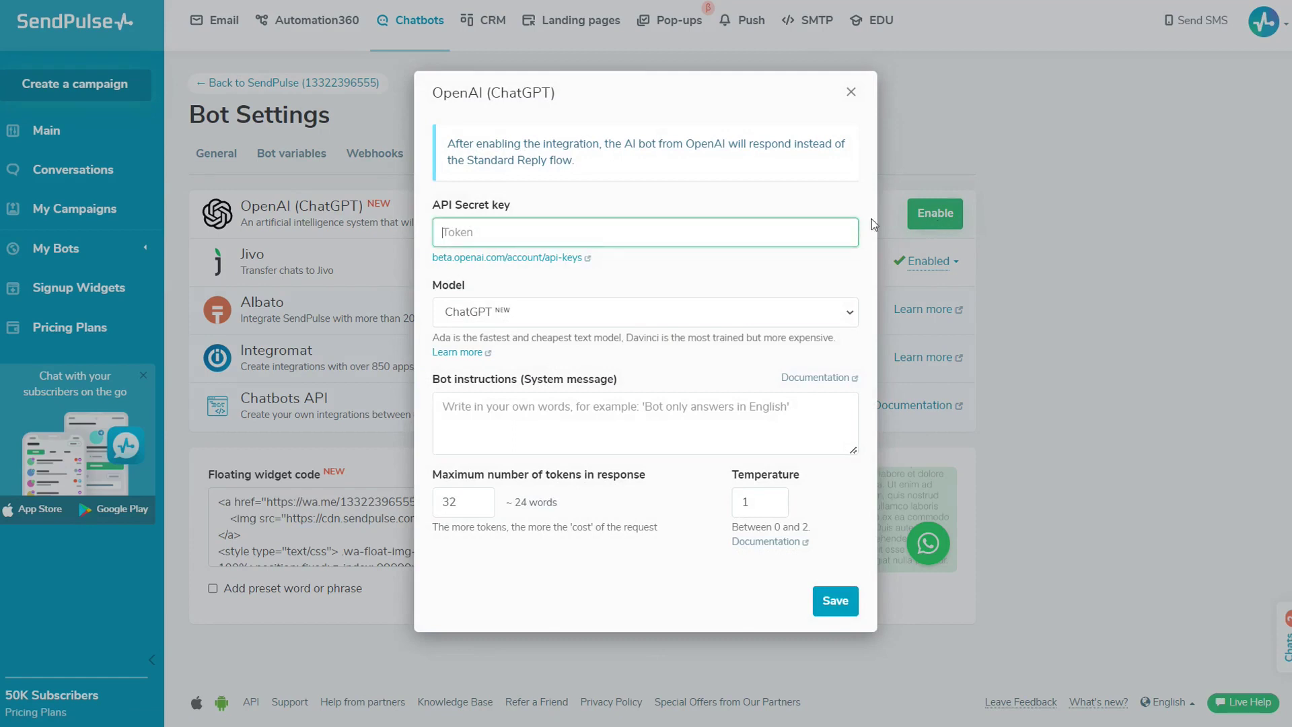
pyautogui.press('Escape')
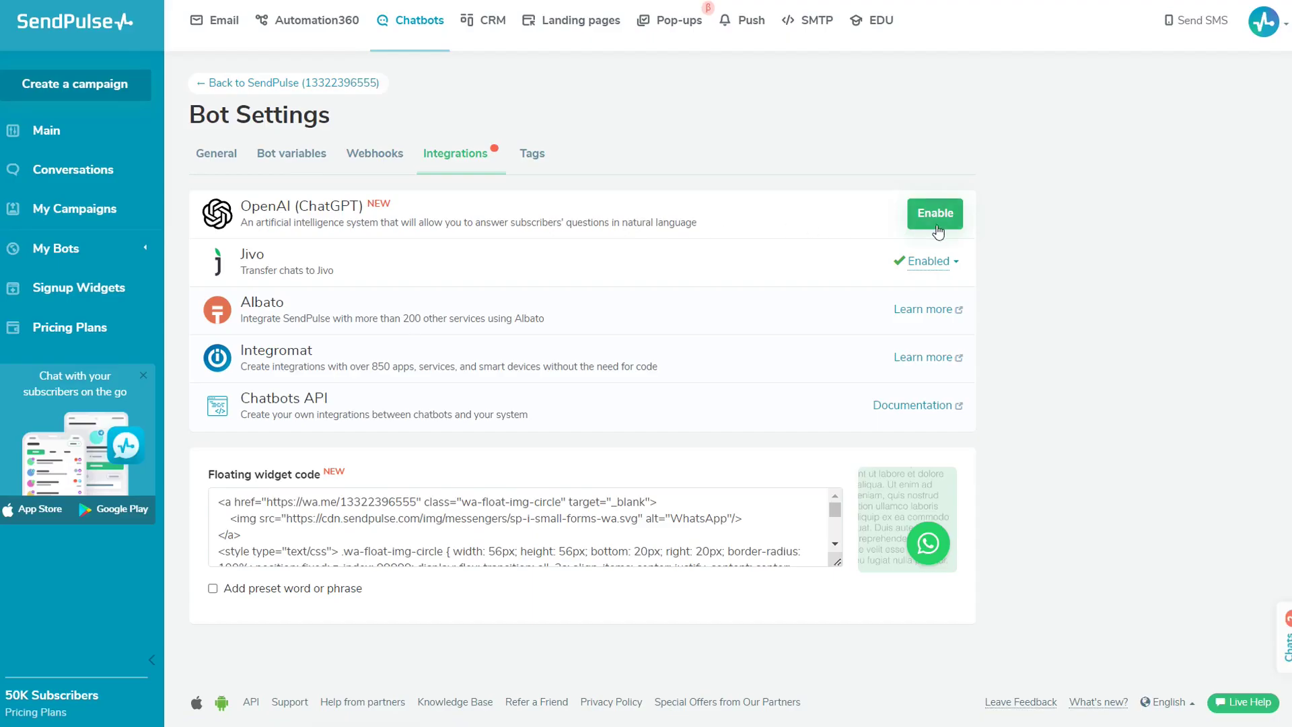
pyautogui.click(938, 229)
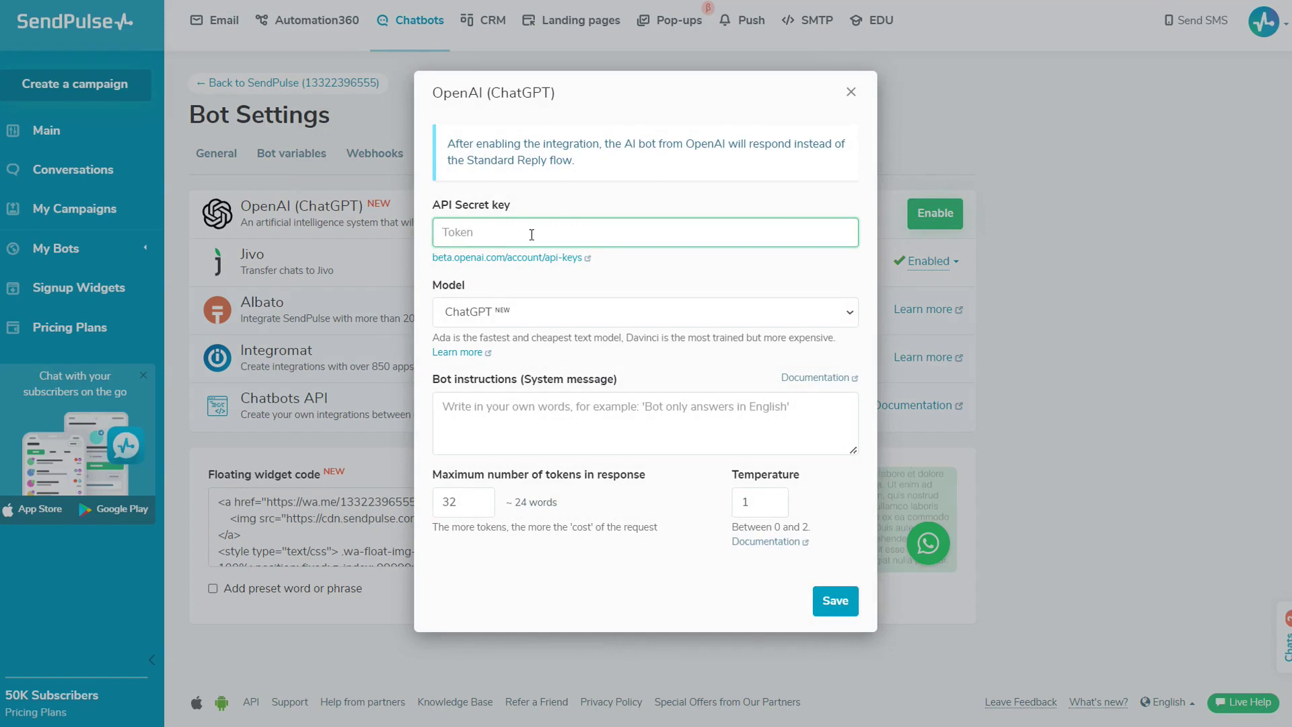
# - Choose GPT-4 as the model in the OpenAI integration form
pyautogui.click(619, 269)
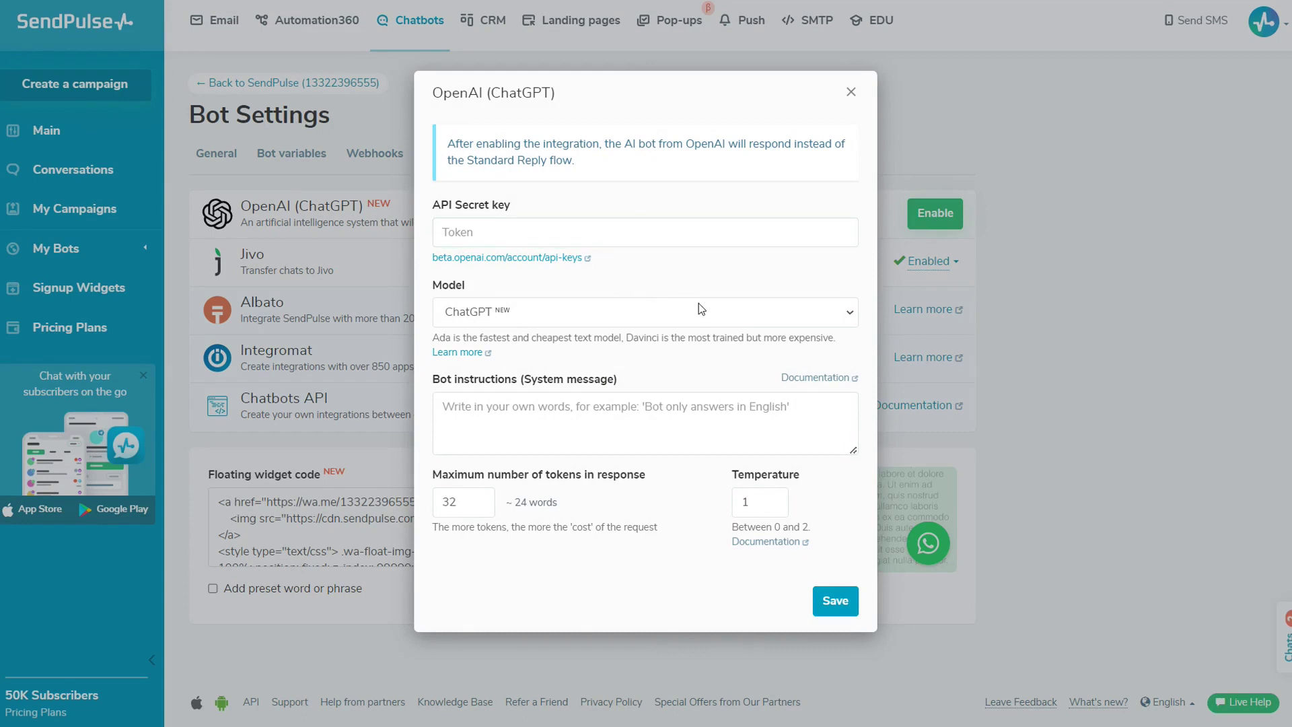
pyautogui.click(771, 311)
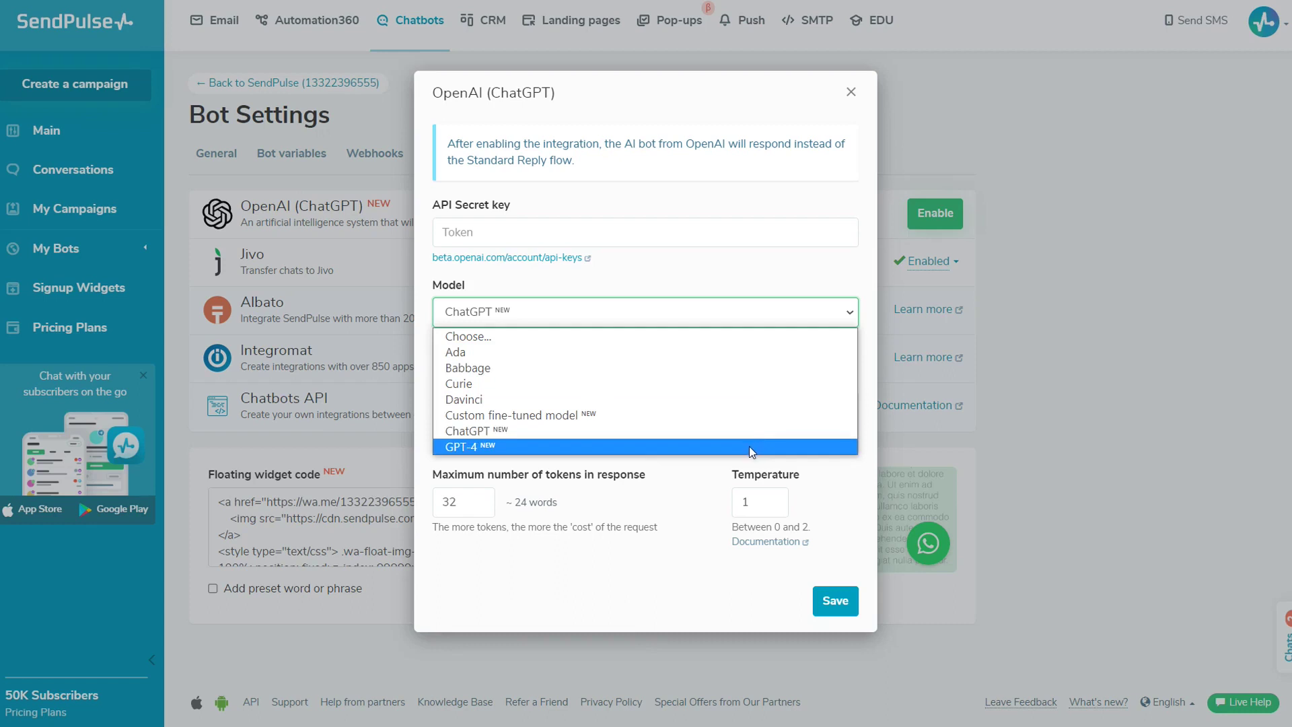
pyautogui.click(676, 447)
pyautogui.click(464, 427)
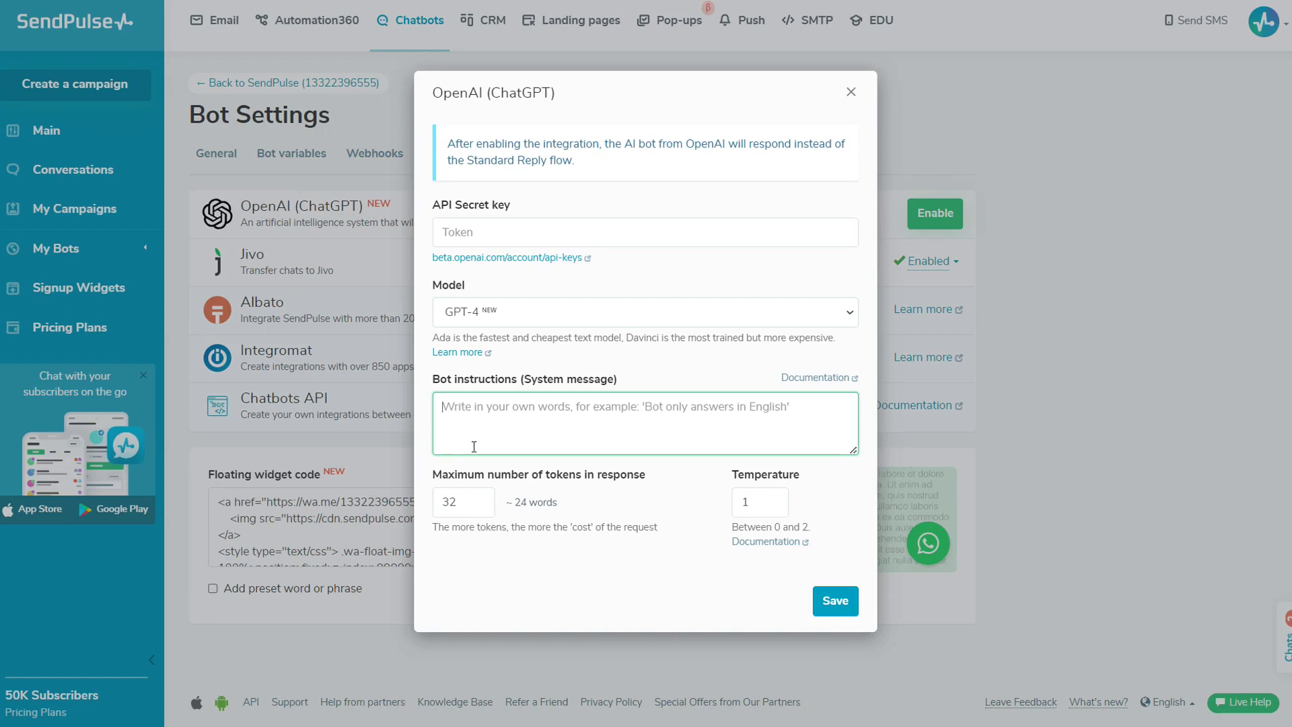
pyautogui.write('This bot is an SEO expert. It knows how to find keywords and suggest related topics. The bot answers in English.')
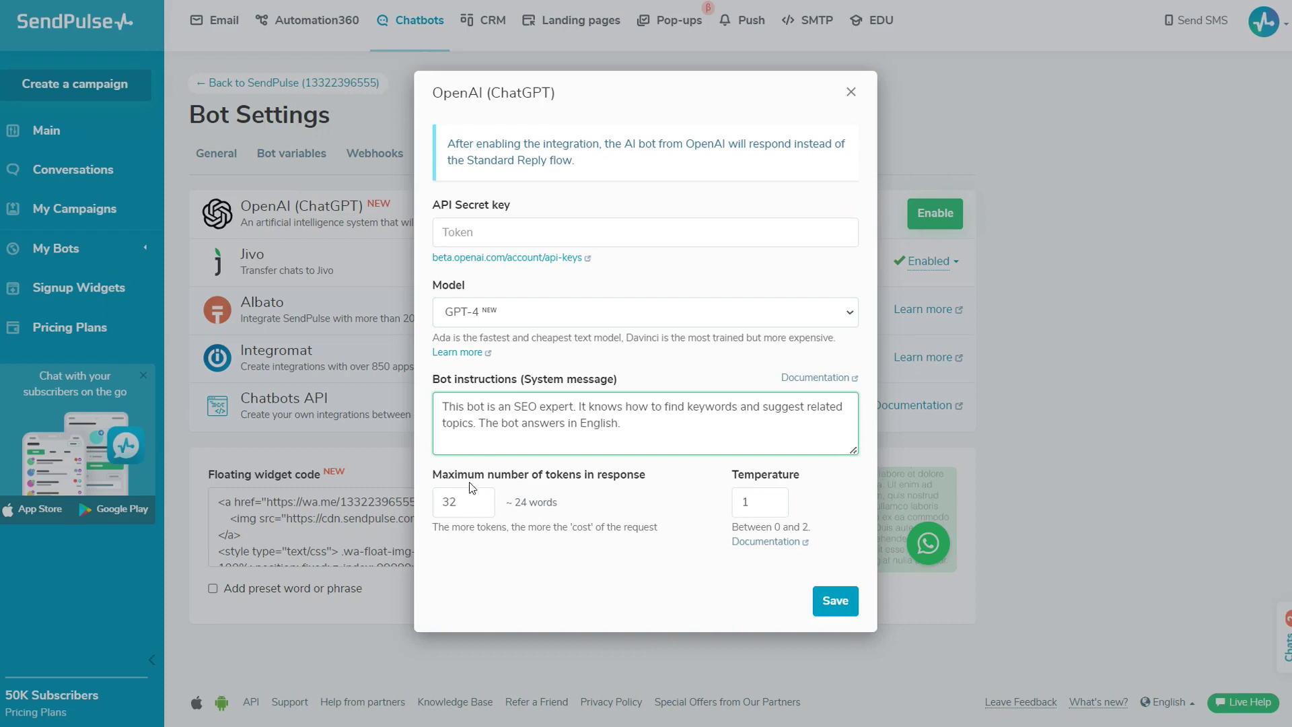
# - Write English-speaking SEO-expert bot instructions and change maximum response tokens from 32 to 100
pyautogui.click(467, 501)
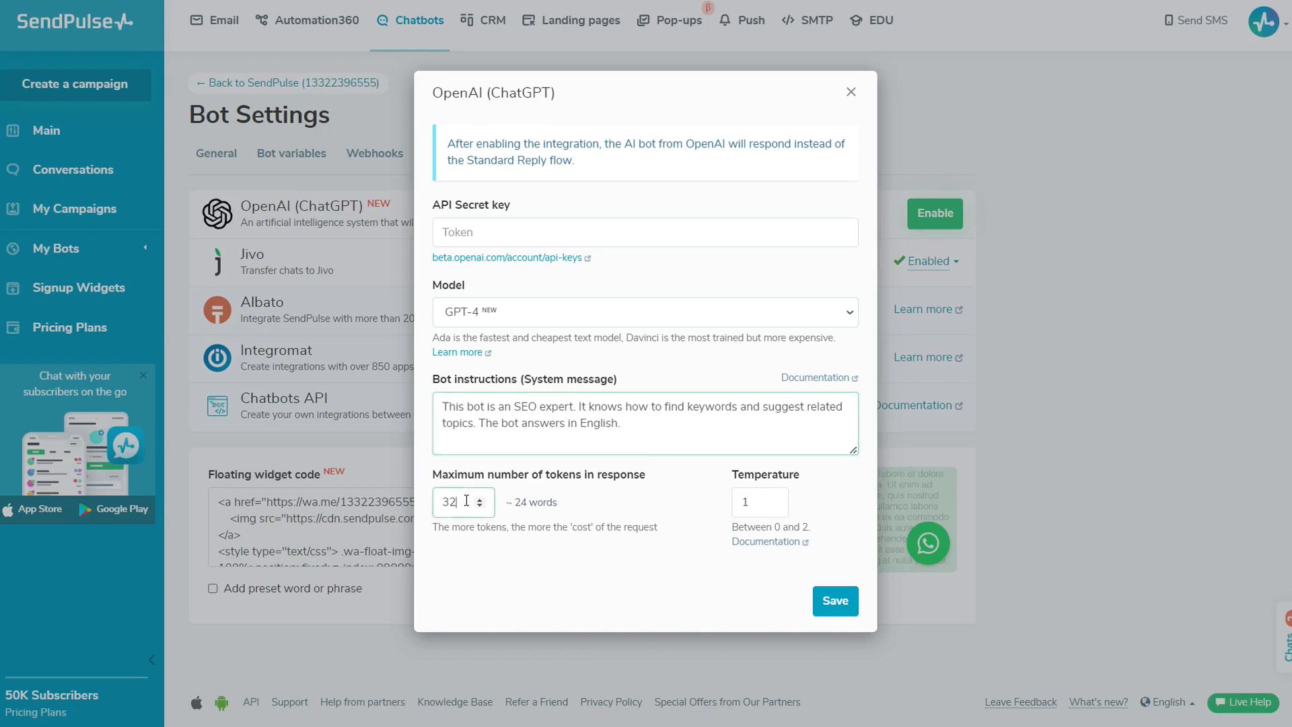
pyautogui.moveTo(467, 502); pyautogui.dragTo(432, 503)
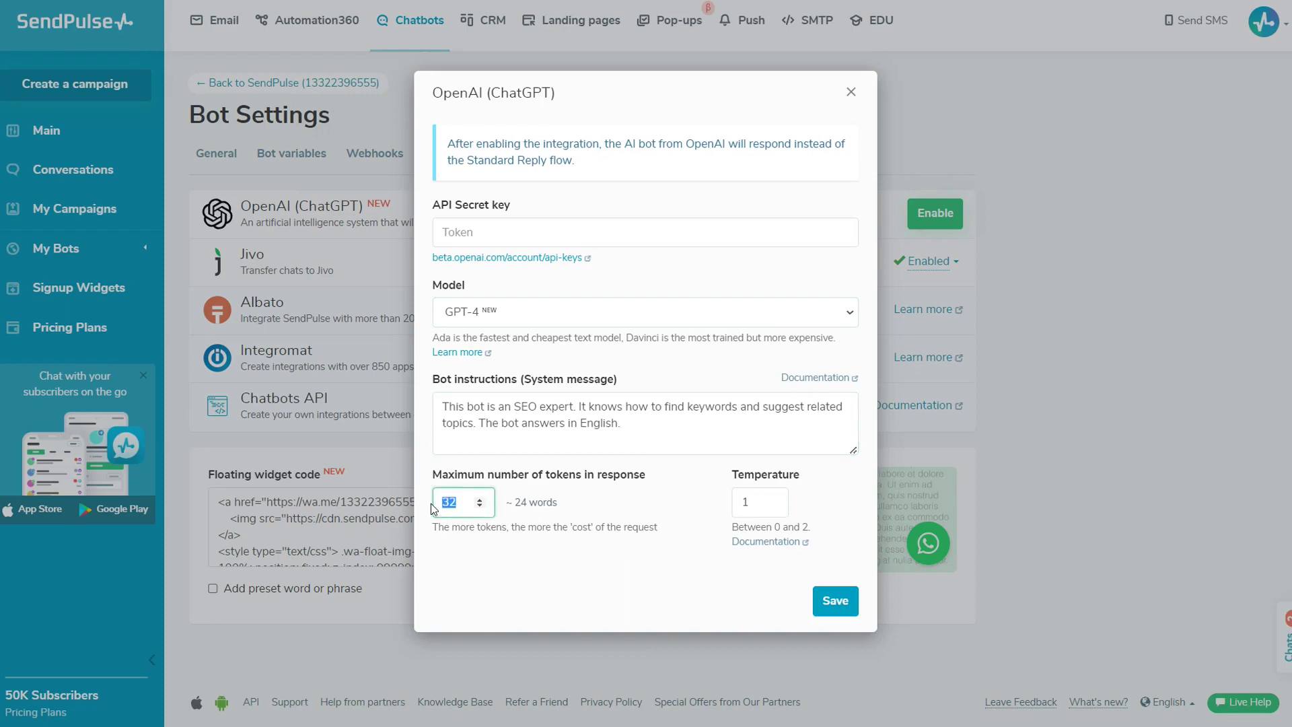
pyautogui.write('1')
pyautogui.write('00')
pyautogui.click(476, 551)
pyautogui.click(751, 499)
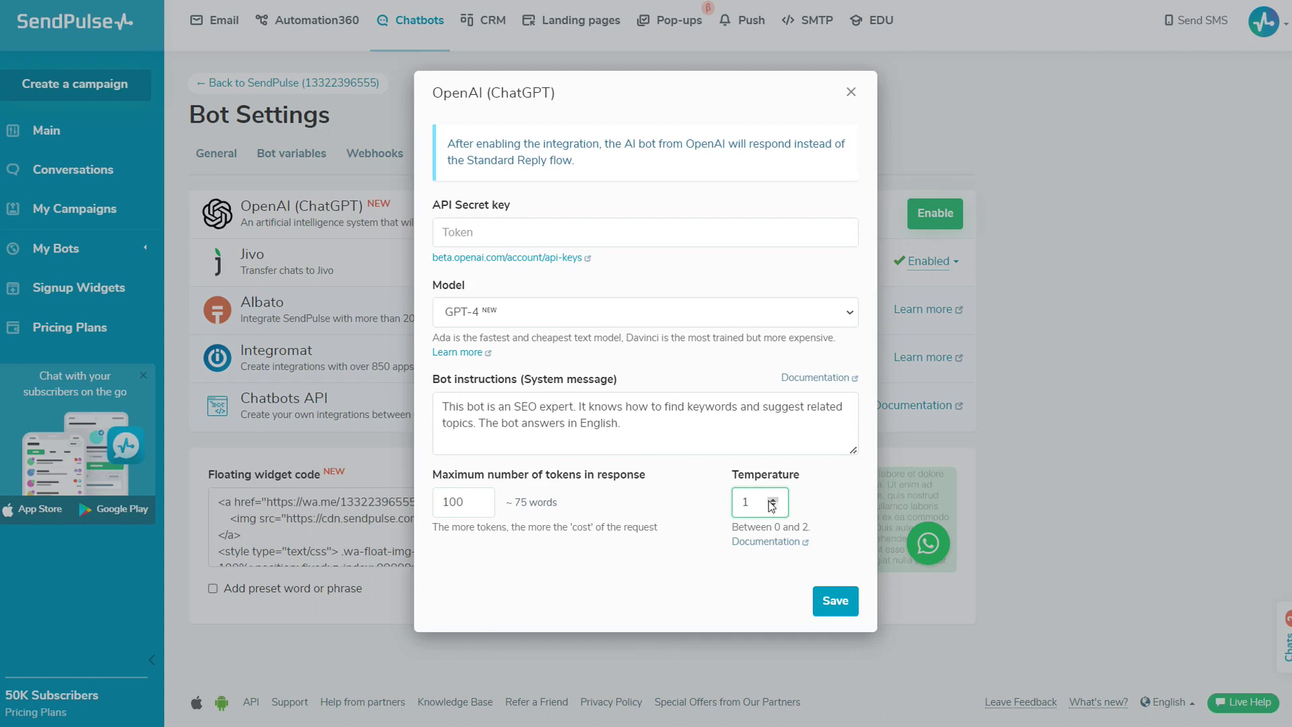
# - Adjust the OpenAI integration's temperature to 1.8 with the spinner arrows
pyautogui.click(772, 498)
pyautogui.click(773, 506)
pyautogui.click(843, 506)
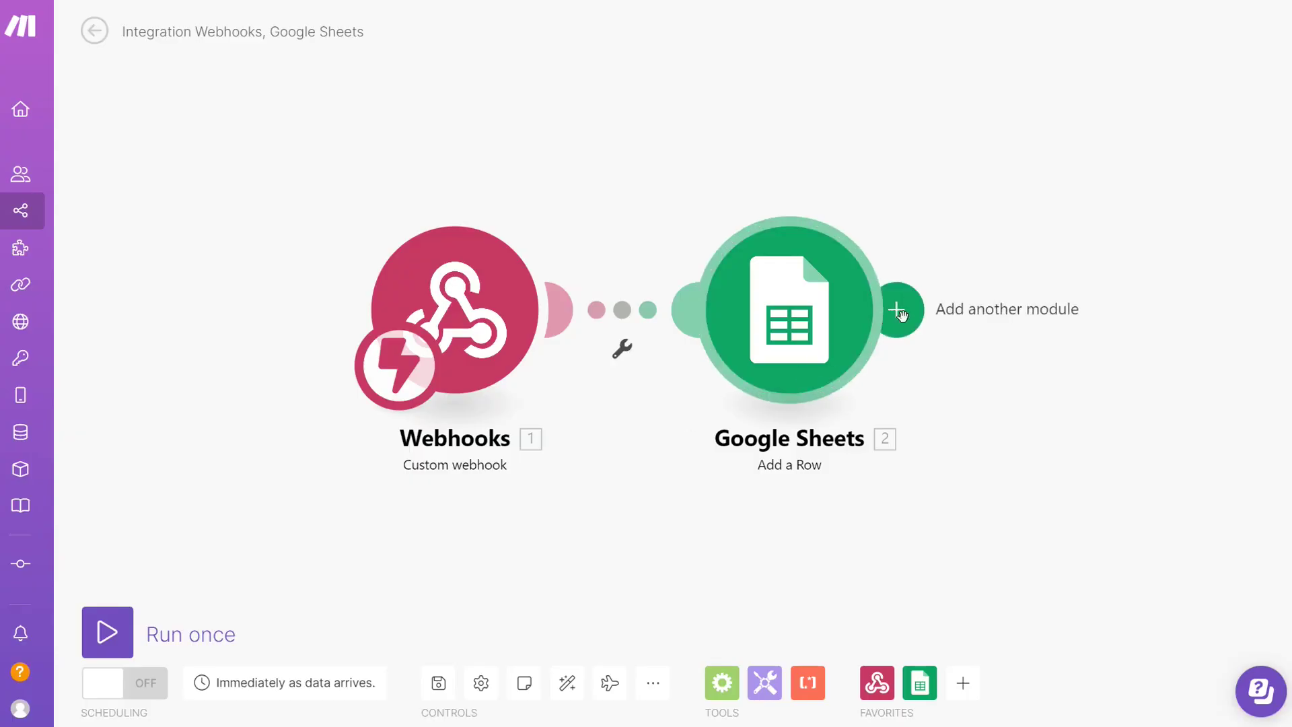
# - Add a module after Google Sheets and bring up SendPulse's Make modules
pyautogui.click(901, 319)
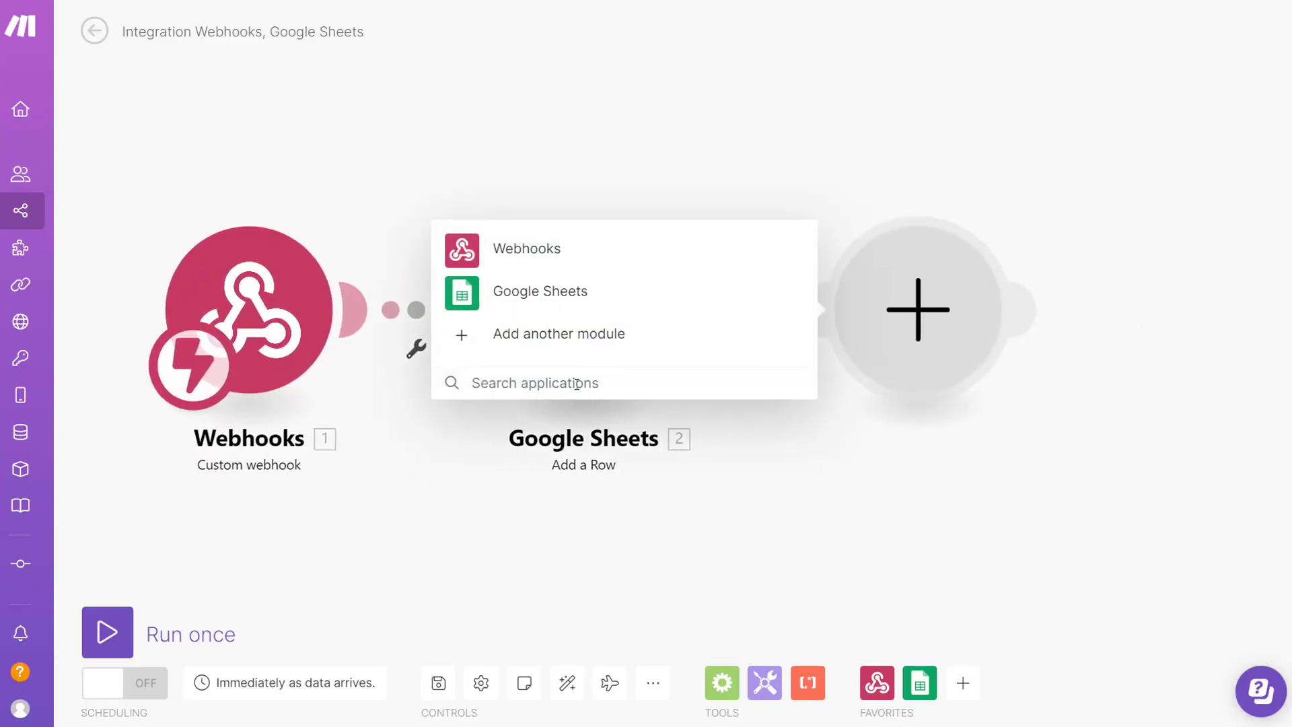
pyautogui.write('sendpul')
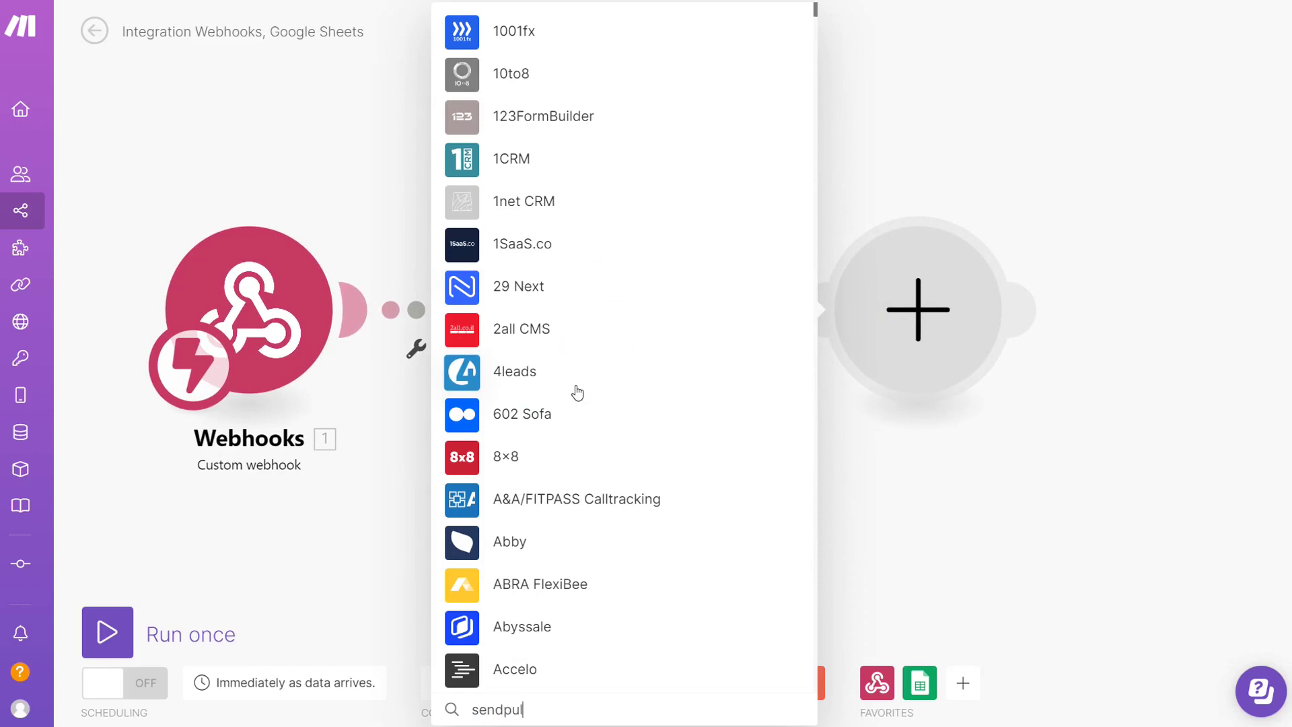
pyautogui.write('s')
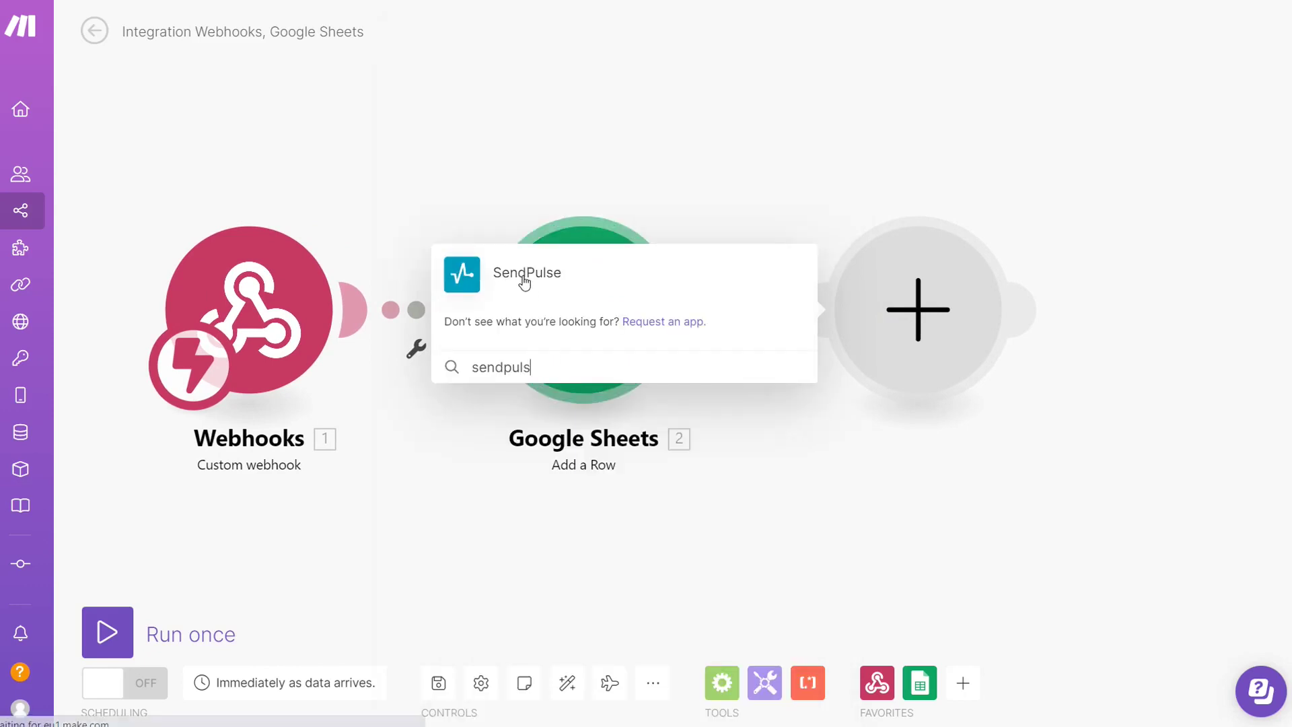
pyautogui.click(524, 282)
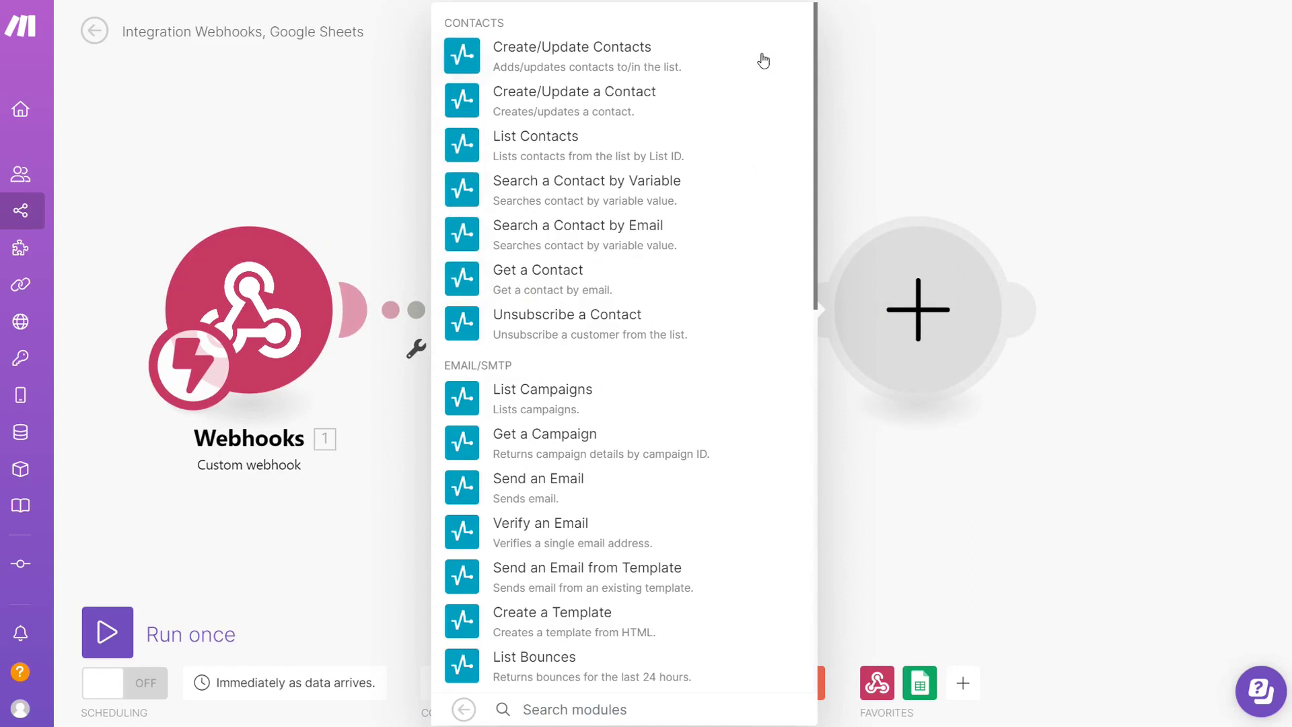
pyautogui.scroll(-2, 763, 62)
pyautogui.scroll(-2, 761, 65)
pyautogui.scroll(-1, 759, 68)
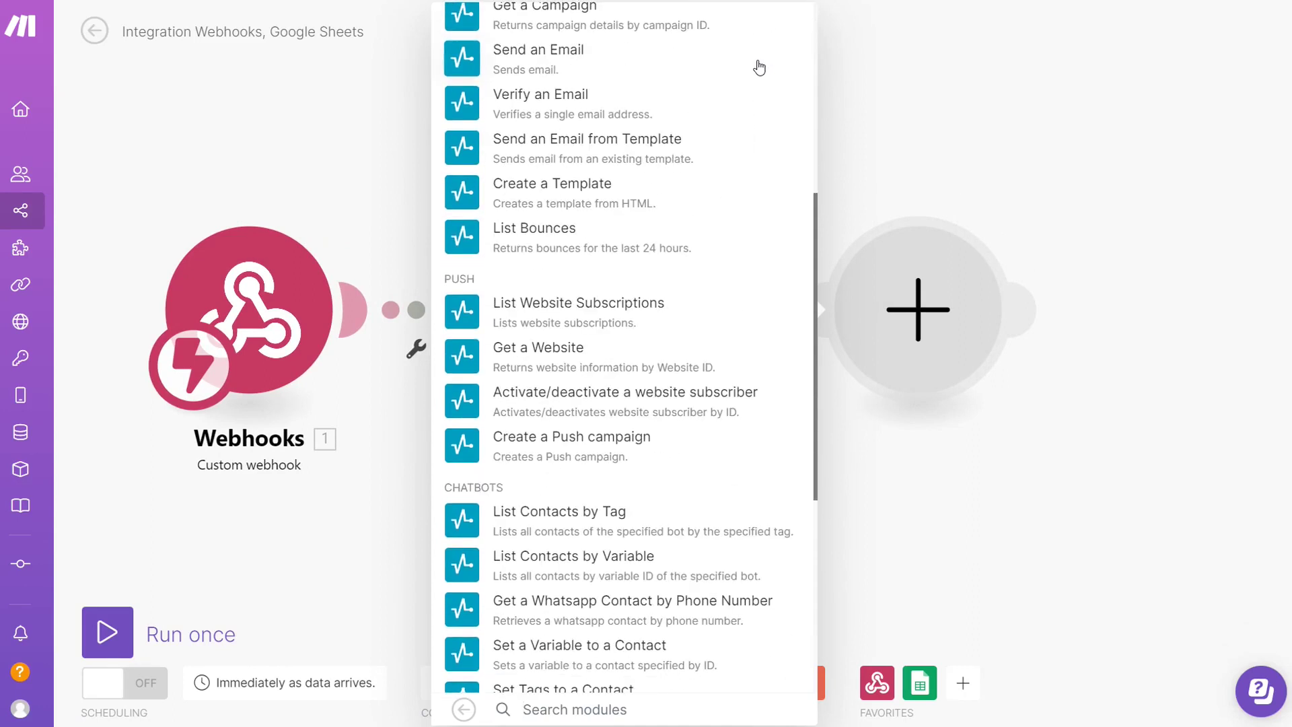
pyautogui.scroll(-2, 758, 71)
pyautogui.scroll(-2, 758, 76)
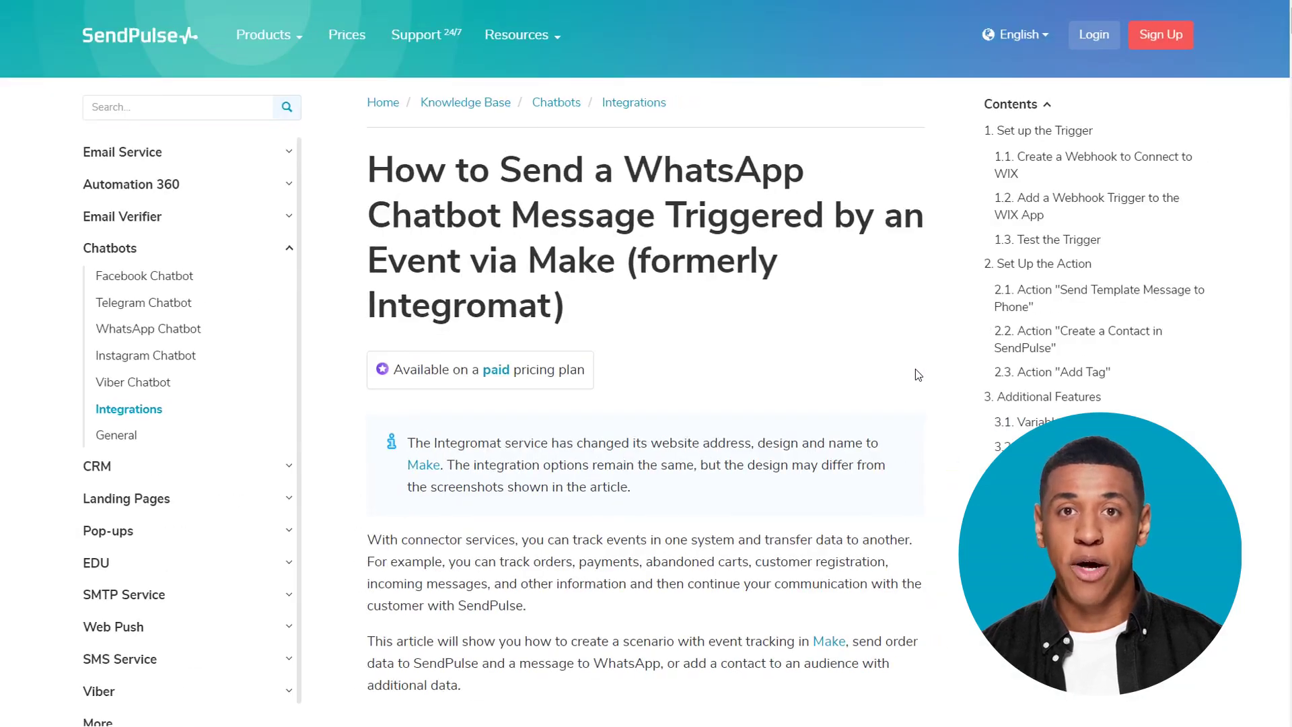
pyautogui.scroll(-4, 916, 374)
pyautogui.scroll(-2, 915, 373)
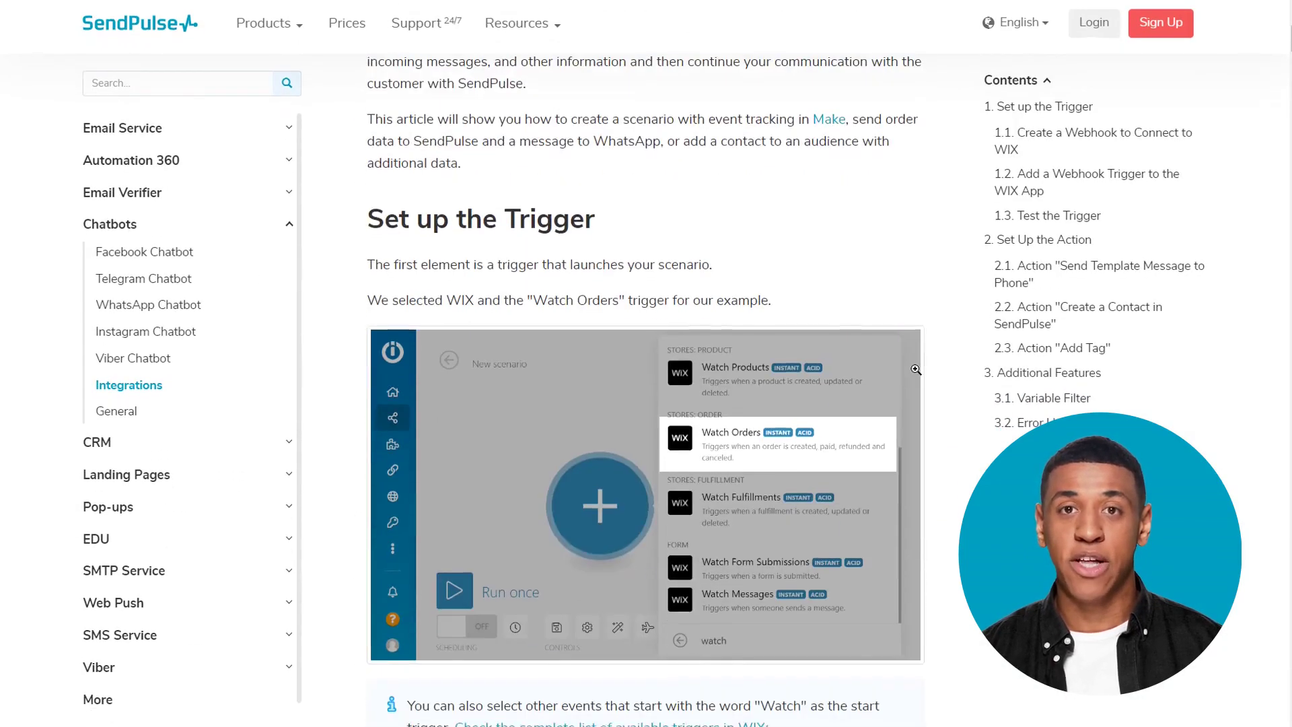
pyautogui.scroll(-5, 915, 373)
pyautogui.scroll(-6, 915, 374)
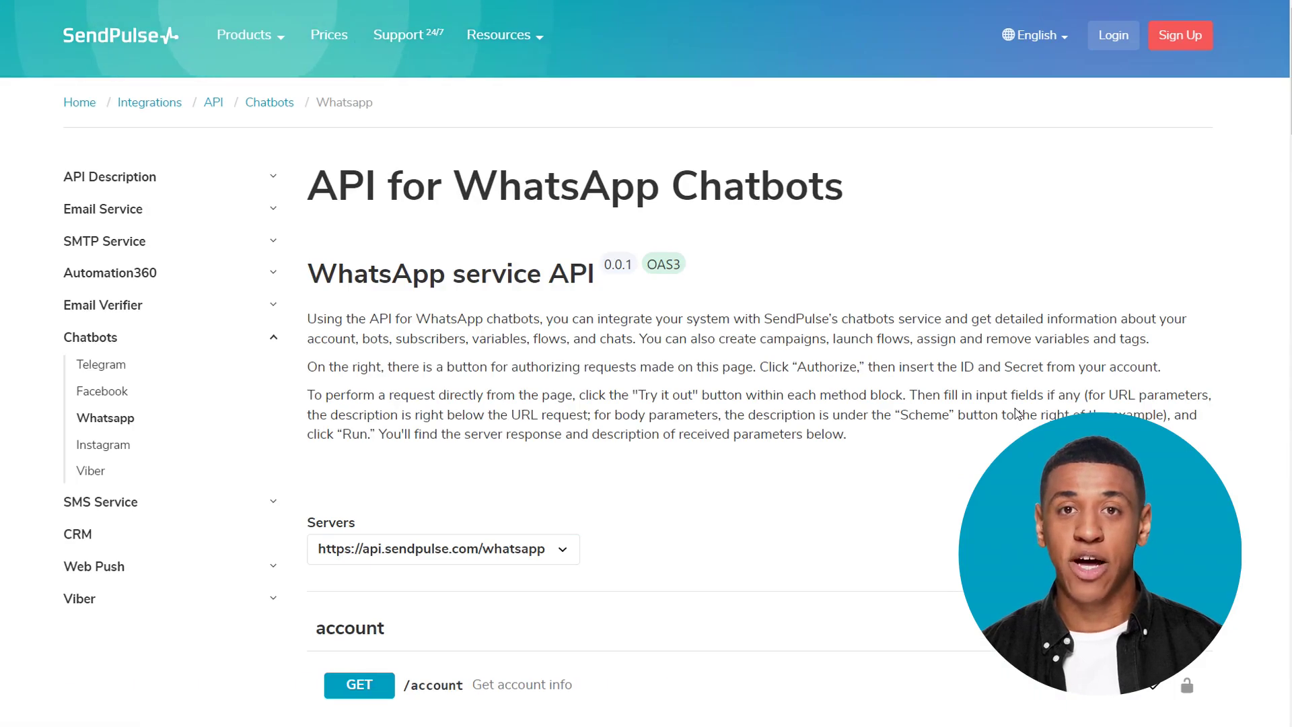
pyautogui.scroll(-3, 1017, 414)
pyautogui.scroll(-6, 1017, 414)
pyautogui.scroll(-5, 1016, 413)
pyautogui.scroll(-2, 1017, 414)
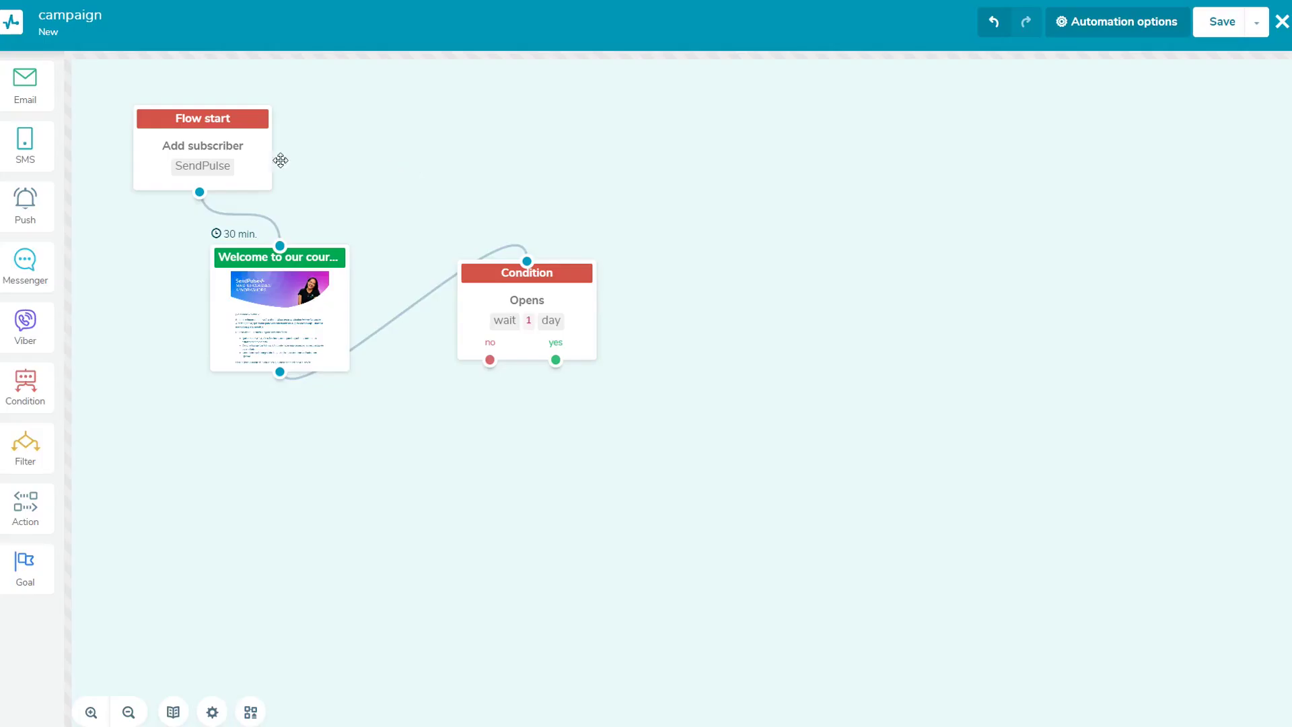
pyautogui.click(239, 160)
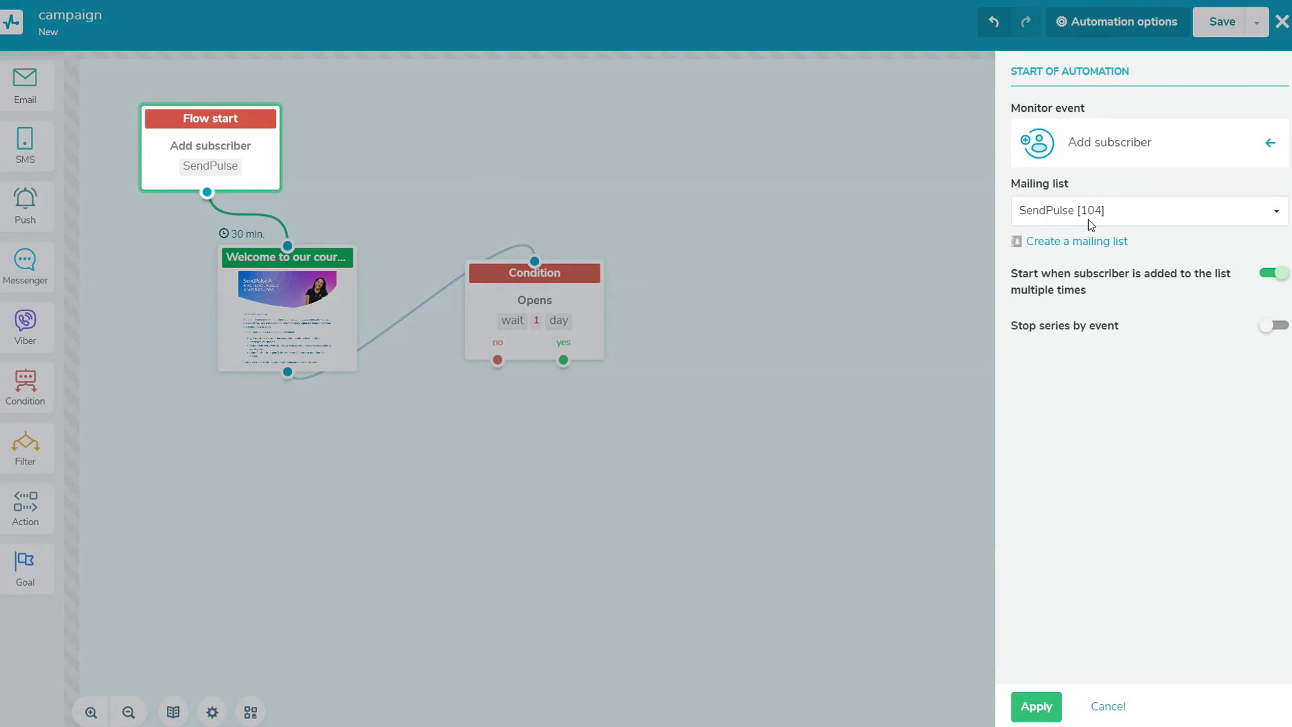
# - Add a Messenger element on the Condition's no branch, sending right away via the WhatsApp SendPulse bot
pyautogui.click(1037, 706)
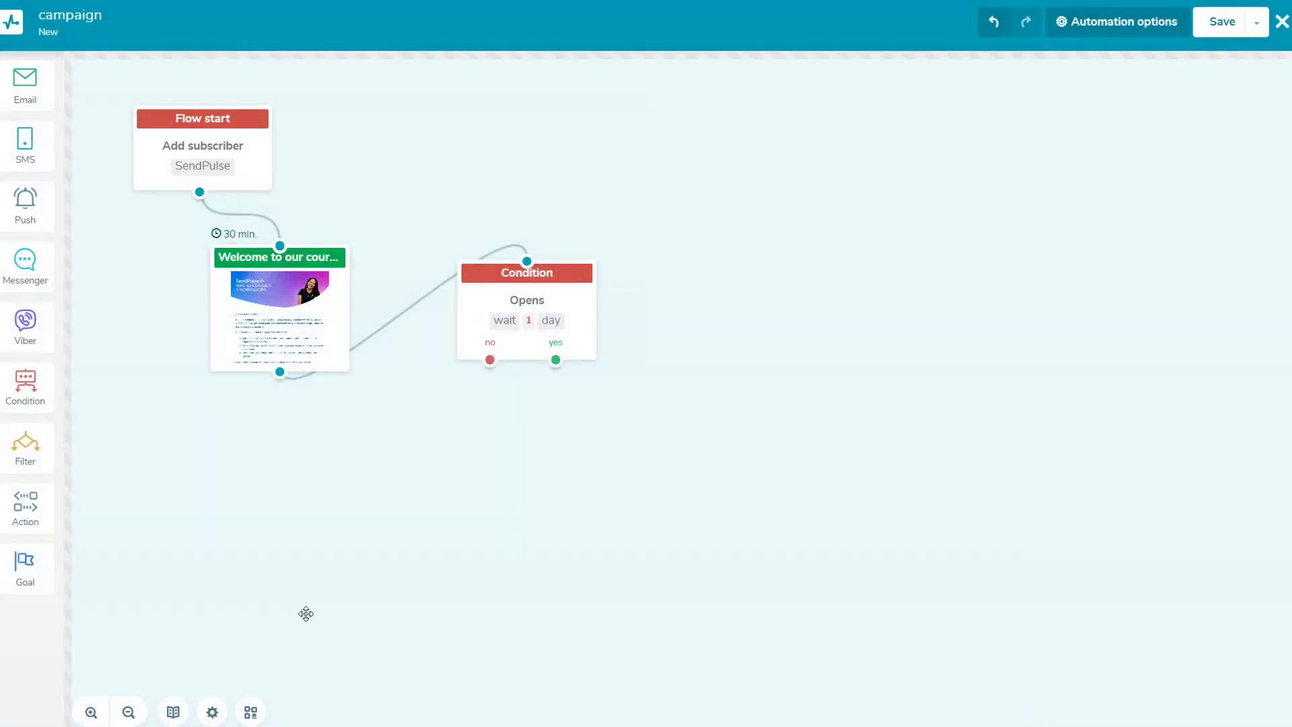
pyautogui.moveTo(25, 267); pyautogui.dragTo(452, 460)
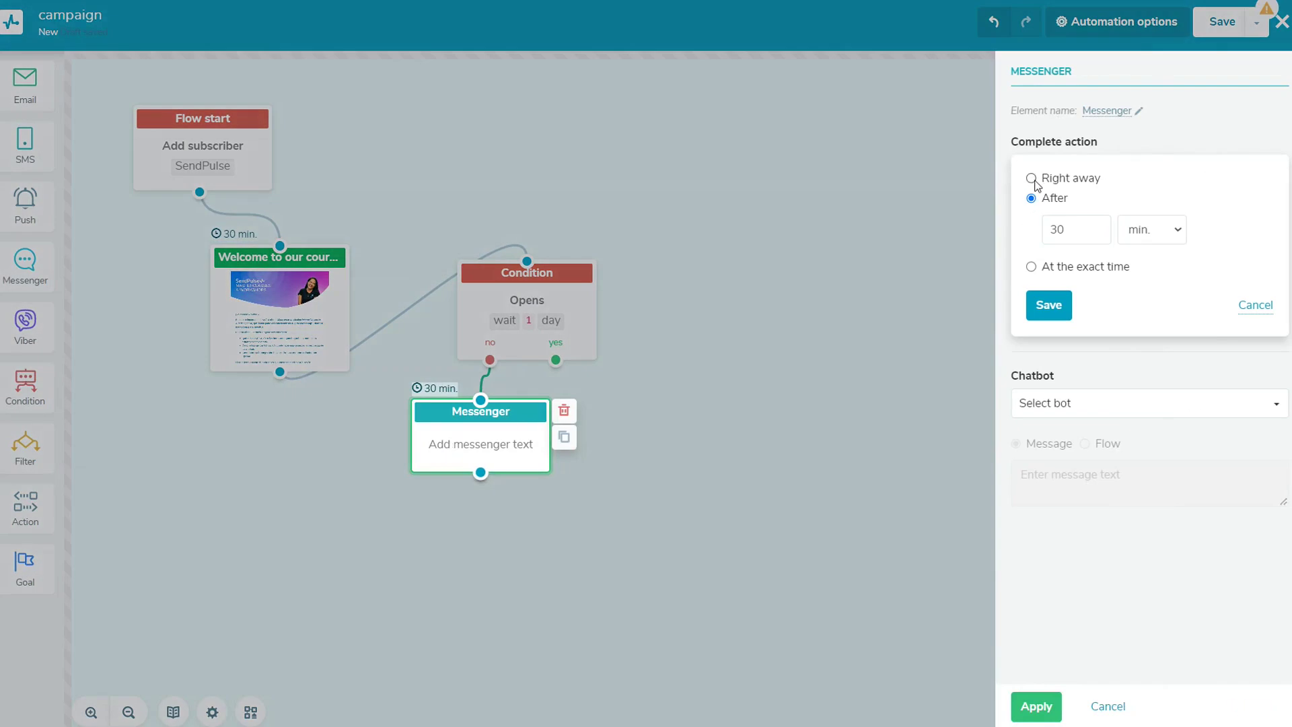
pyautogui.click(1031, 178)
pyautogui.click(1040, 258)
pyautogui.click(1122, 254)
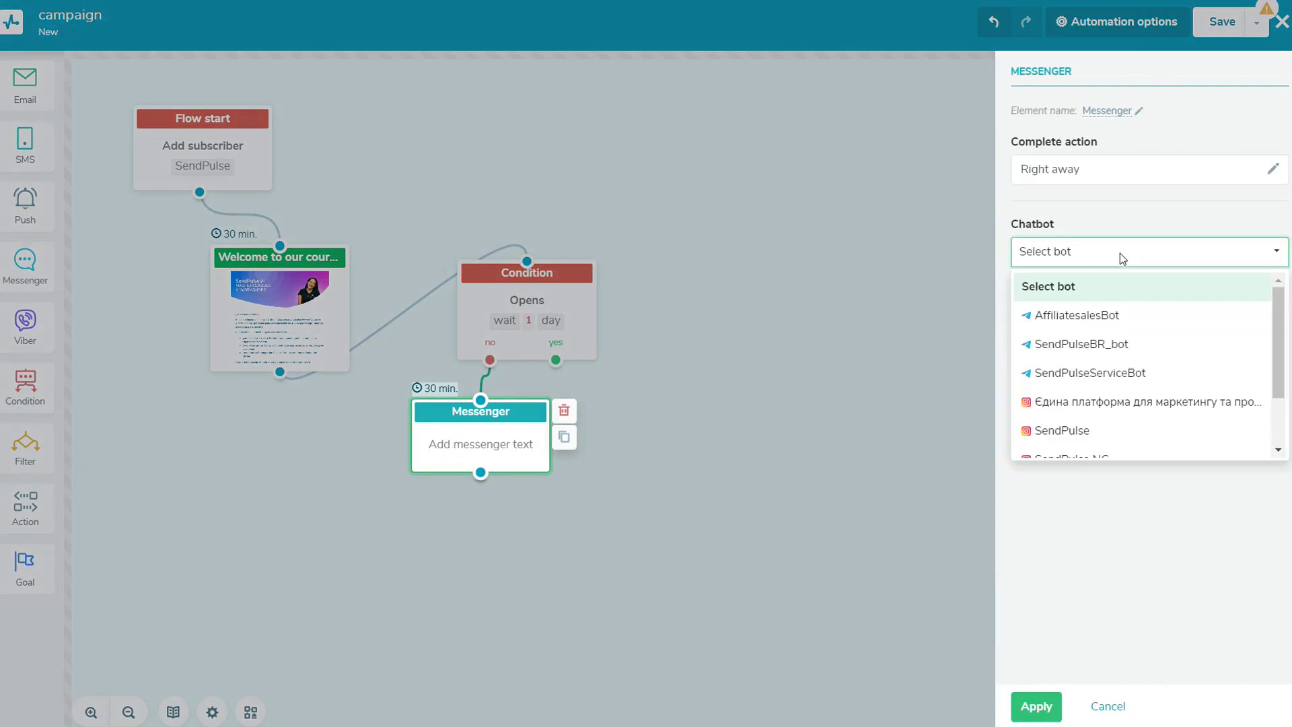
pyautogui.scroll(-2, 1197, 326)
pyautogui.click(1110, 440)
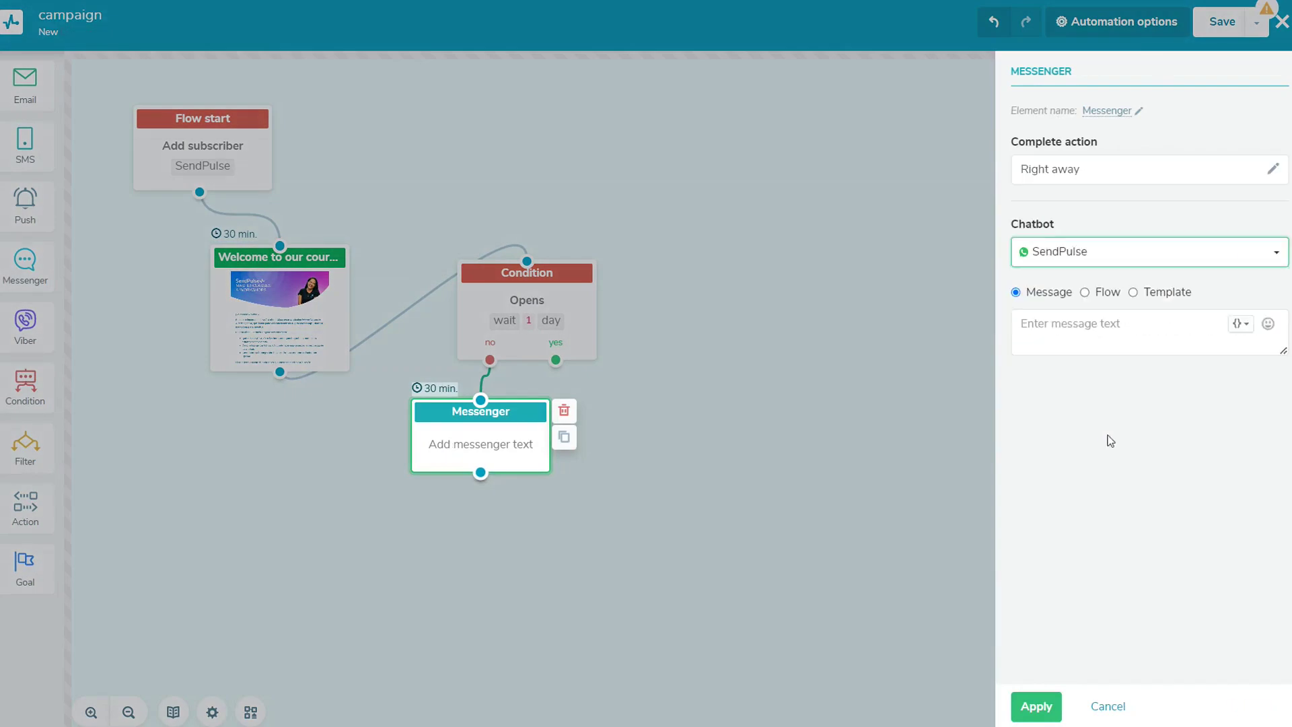
# - Enter the 'Welcome to our course!' message, after browsing flow and template options, and apply
pyautogui.click(1054, 332)
pyautogui.write('Welcome to our course!')
pyautogui.click(1071, 404)
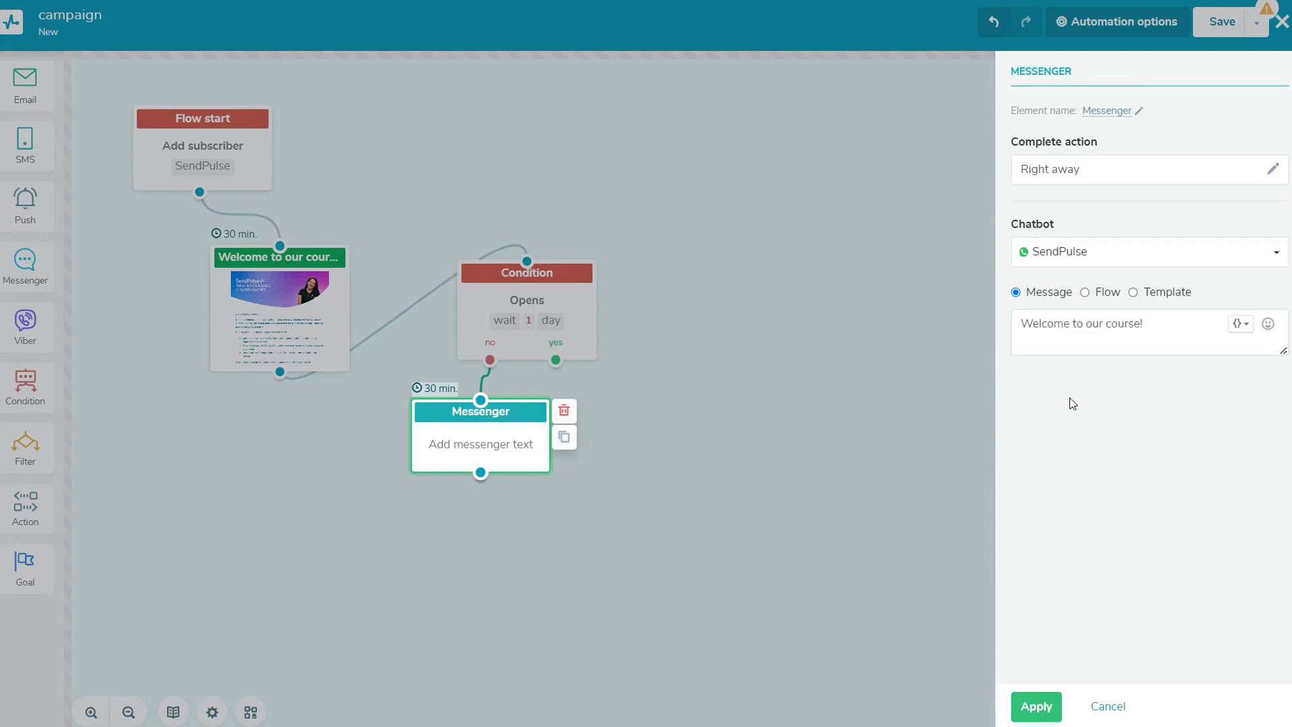
pyautogui.click(1085, 292)
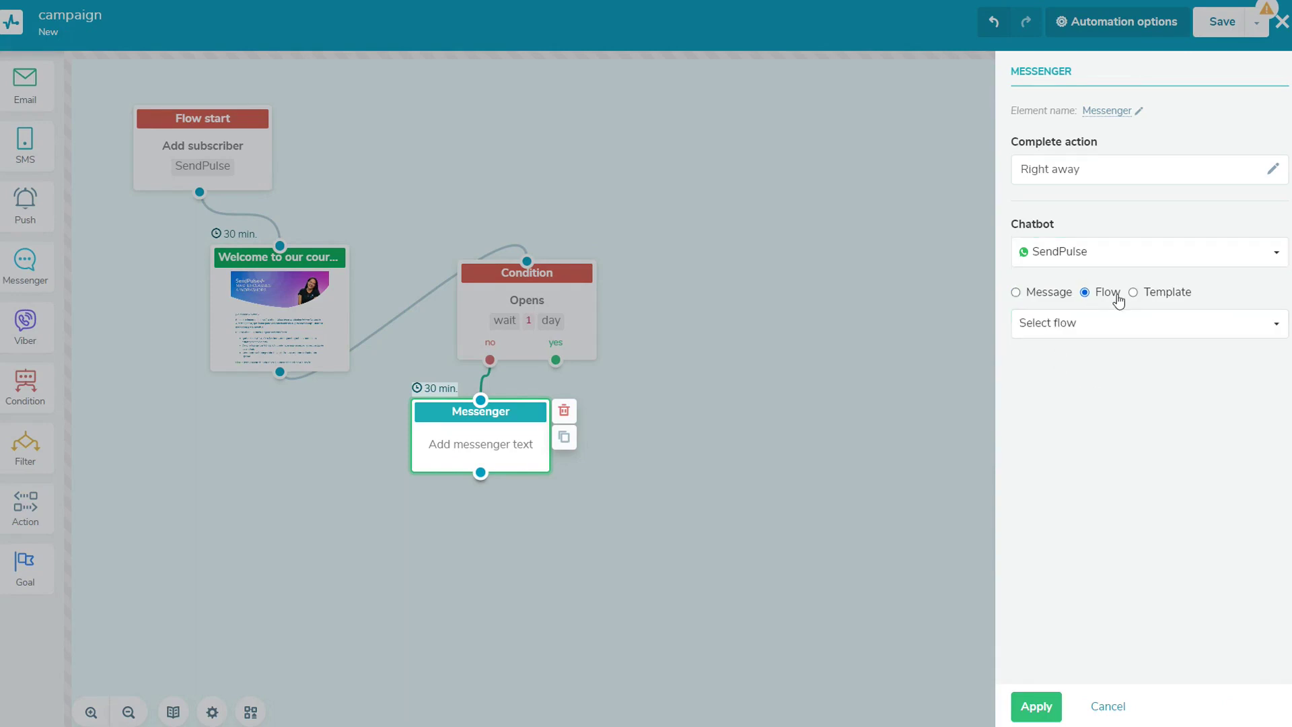
pyautogui.click(1152, 324)
pyautogui.click(1132, 291)
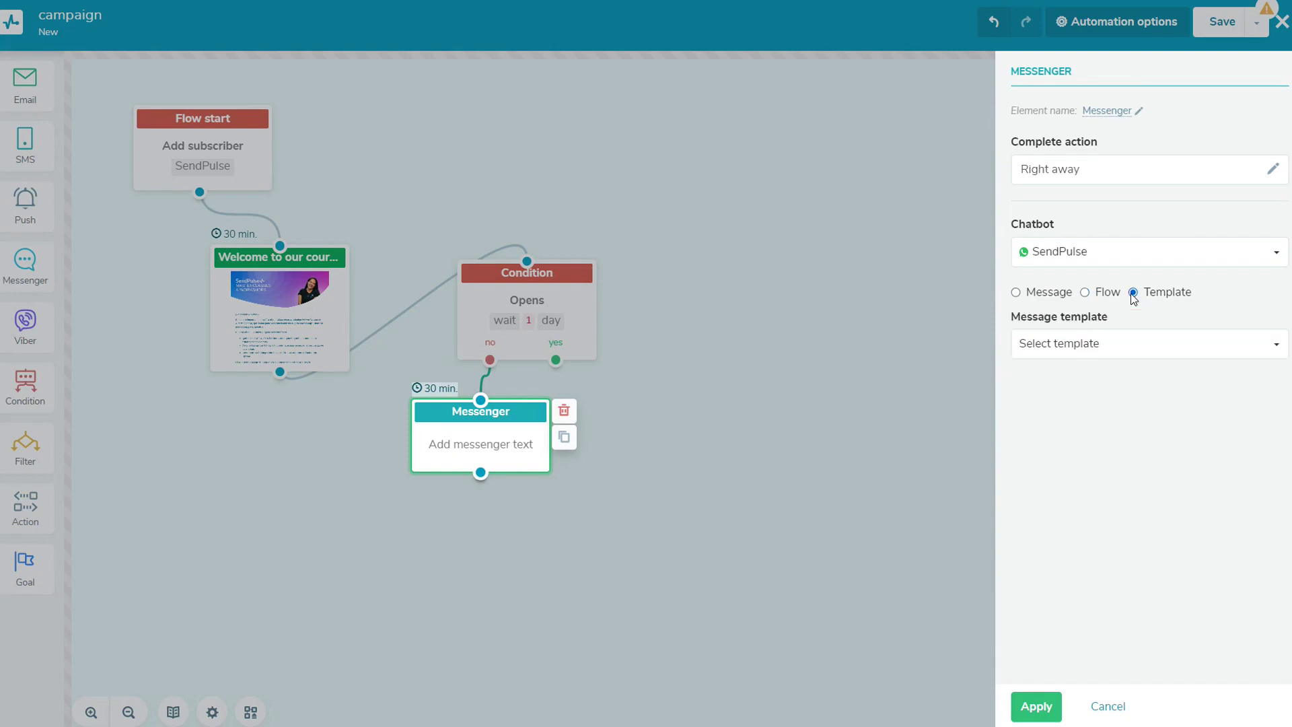
pyautogui.click(1186, 343)
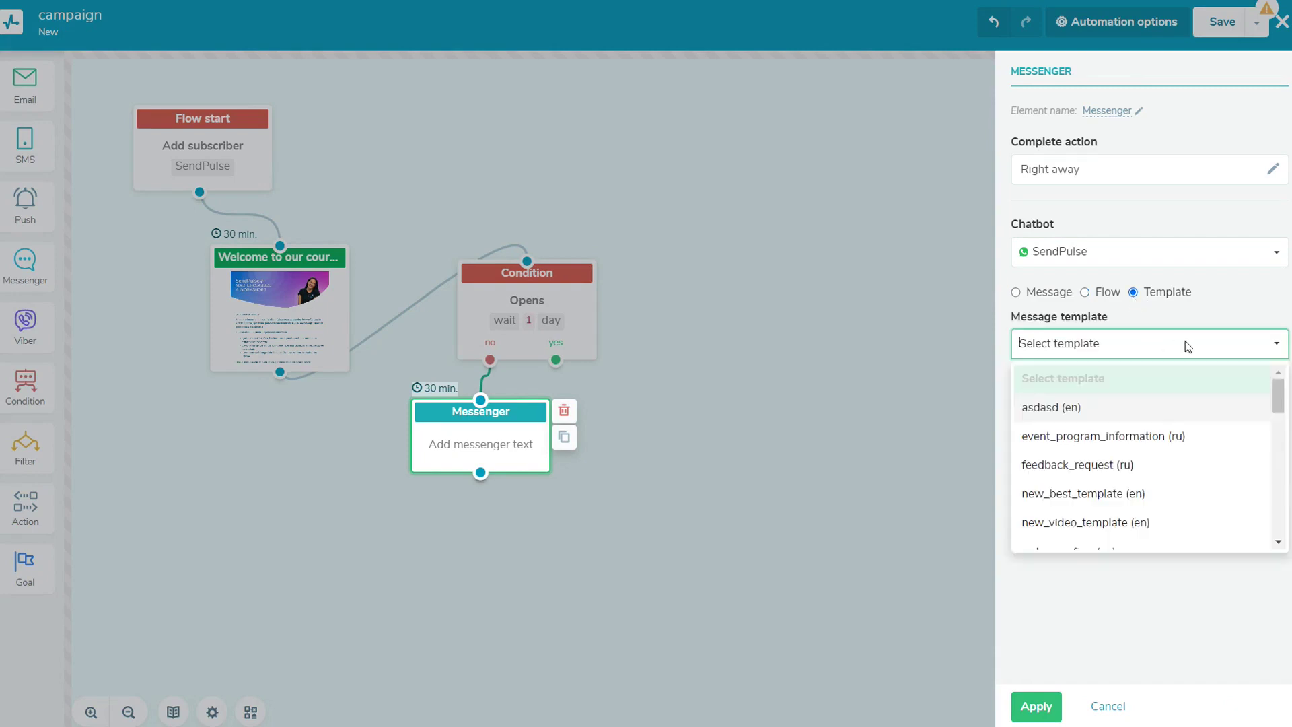
pyautogui.click(1121, 311)
pyautogui.click(1016, 292)
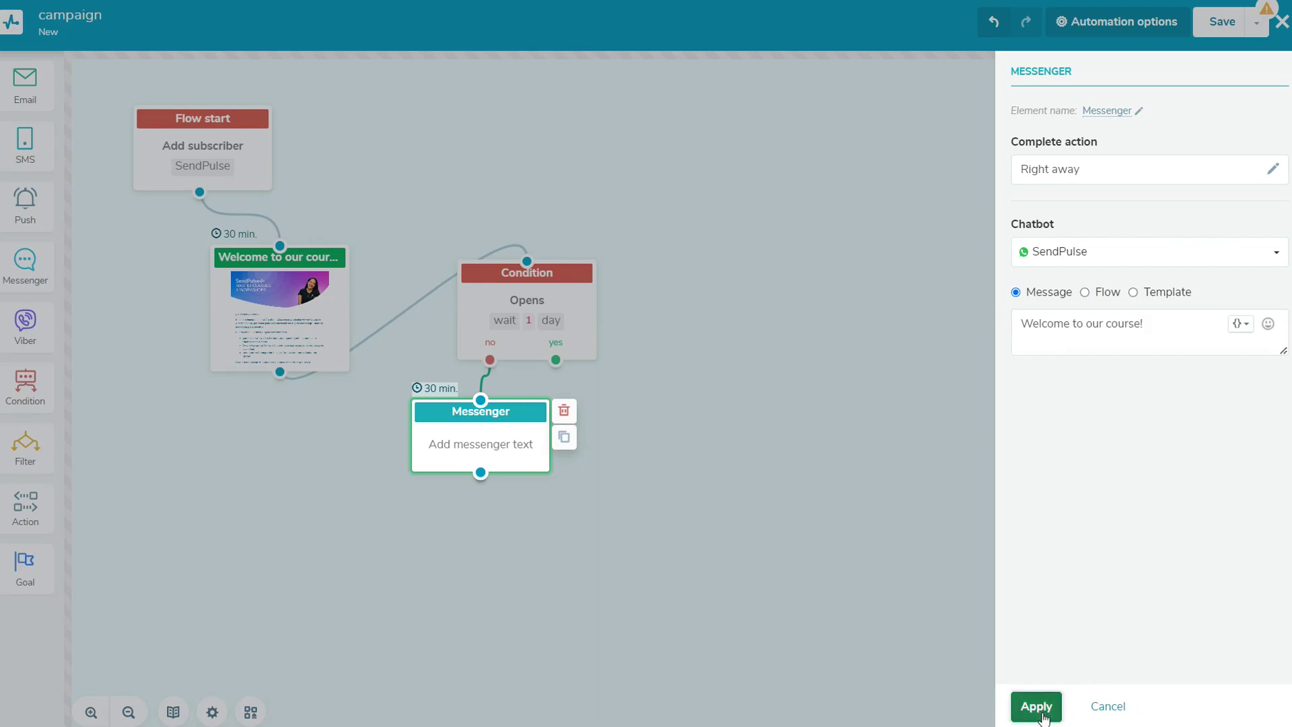